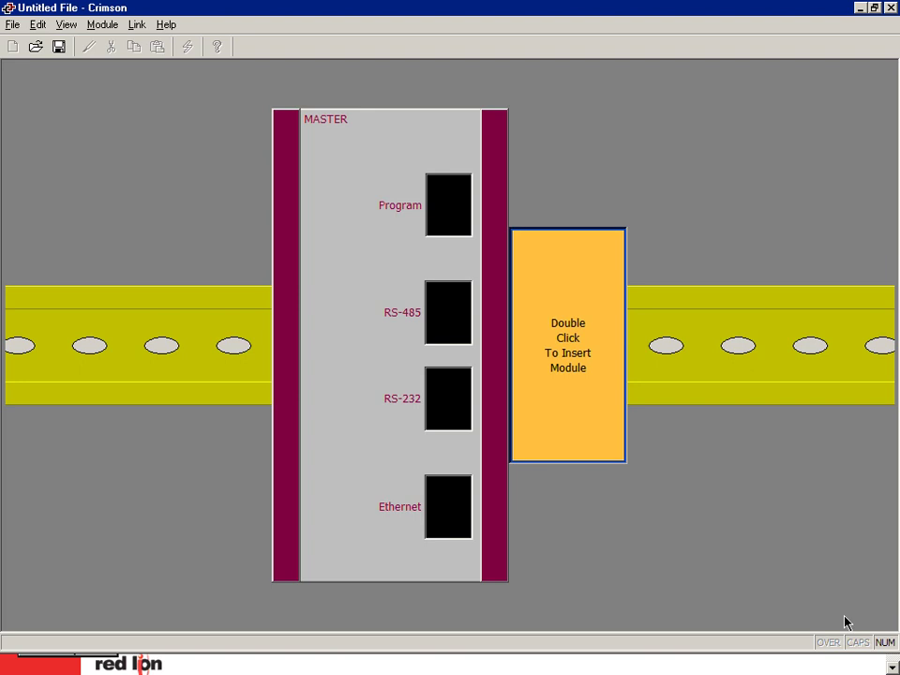
# Insert two CSPID1 modules next to the master, named Module 1 and Module 2.
pyautogui.doubleClick(569, 348)
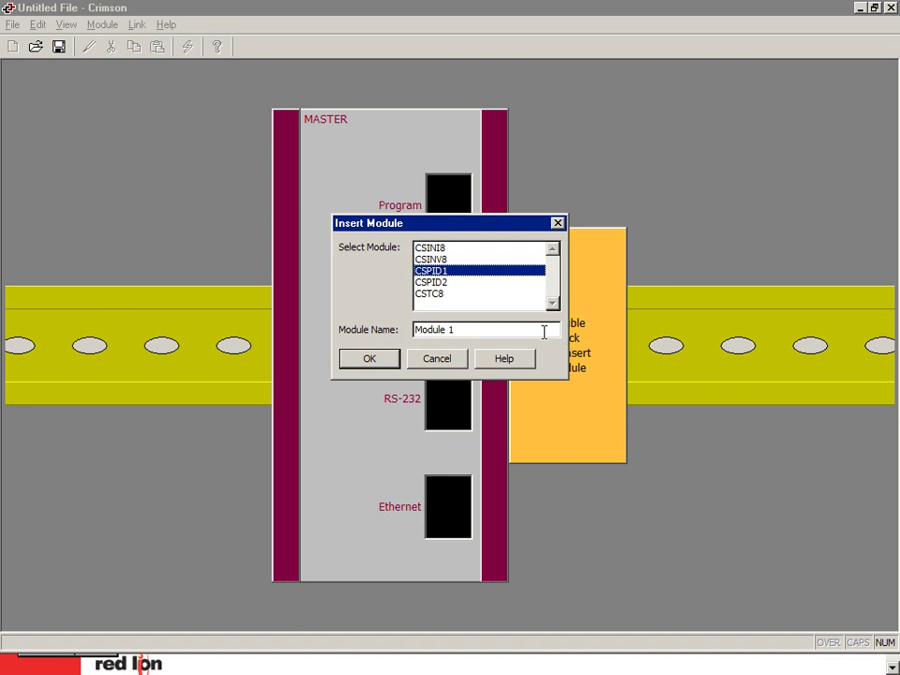
pyautogui.click(378, 360)
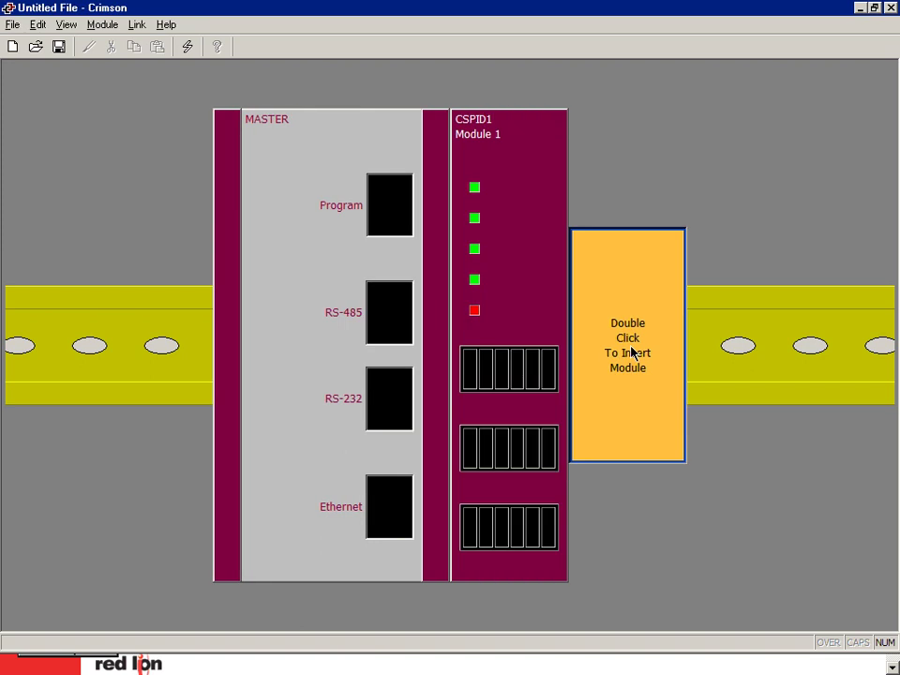
pyautogui.doubleClick(631, 354)
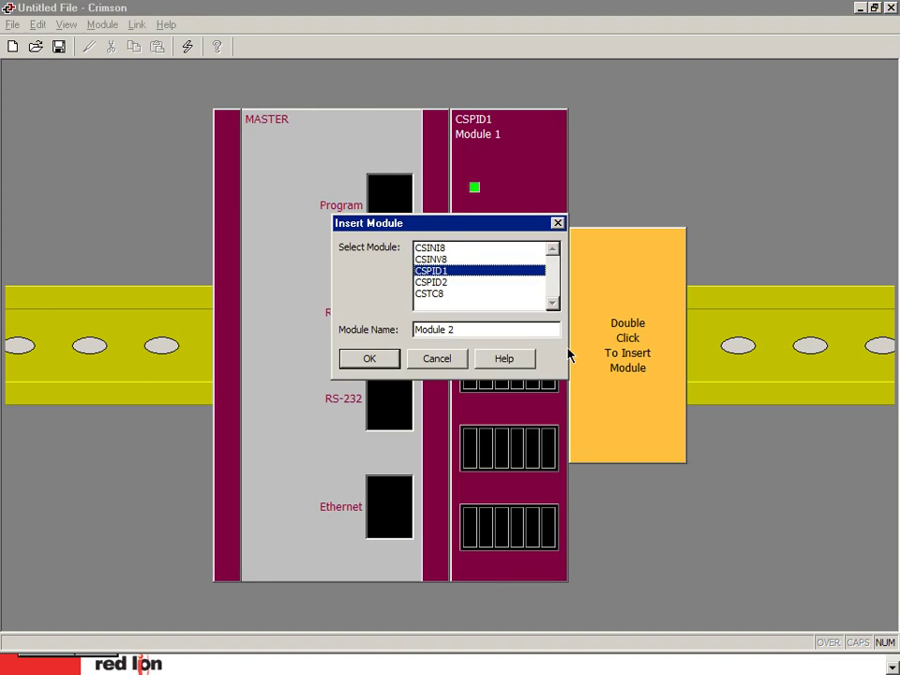
pyautogui.click(392, 362)
# Insert a CSINI8 module named Module 3 after the two CSPID1 modules.
pyautogui.doubleClick(689, 357)
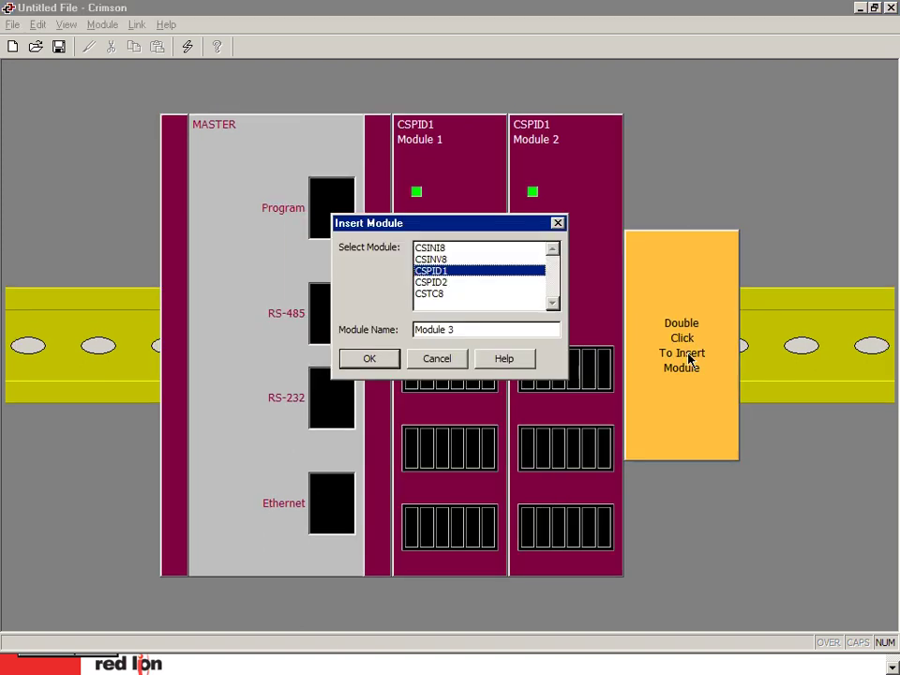
pyautogui.click(426, 250)
pyautogui.click(368, 359)
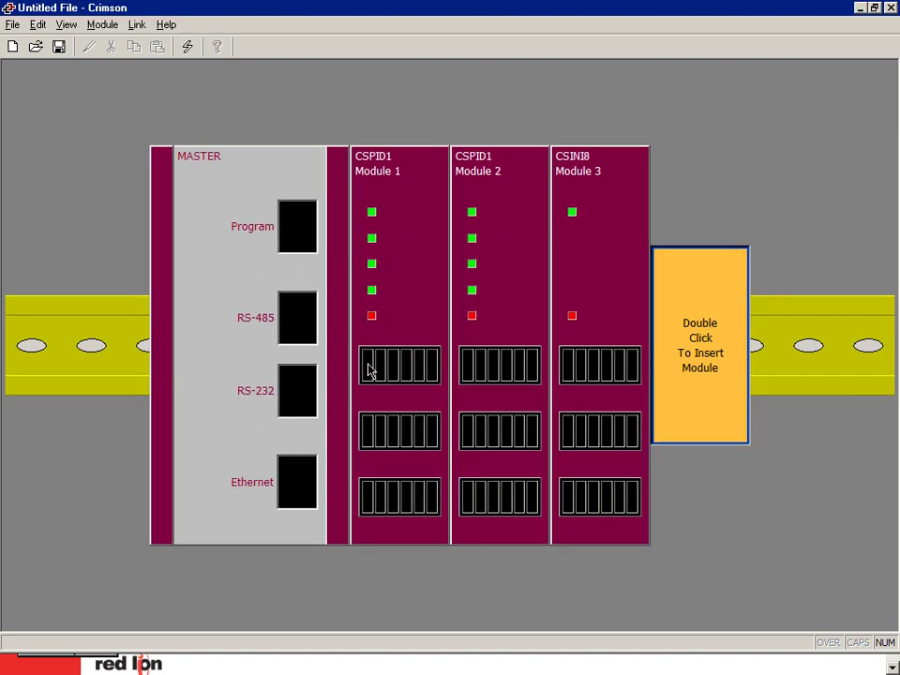
# Examine Module 1's general, control, power, alarm, output and LED settings, and Module 3's input configuration.
pyautogui.doubleClick(396, 303)
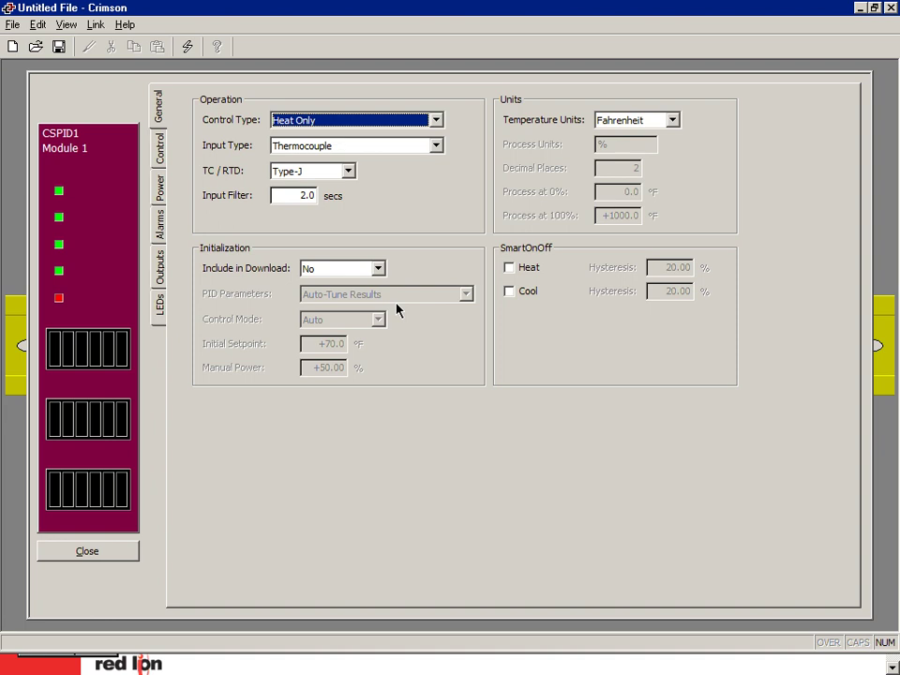
pyautogui.click(162, 149)
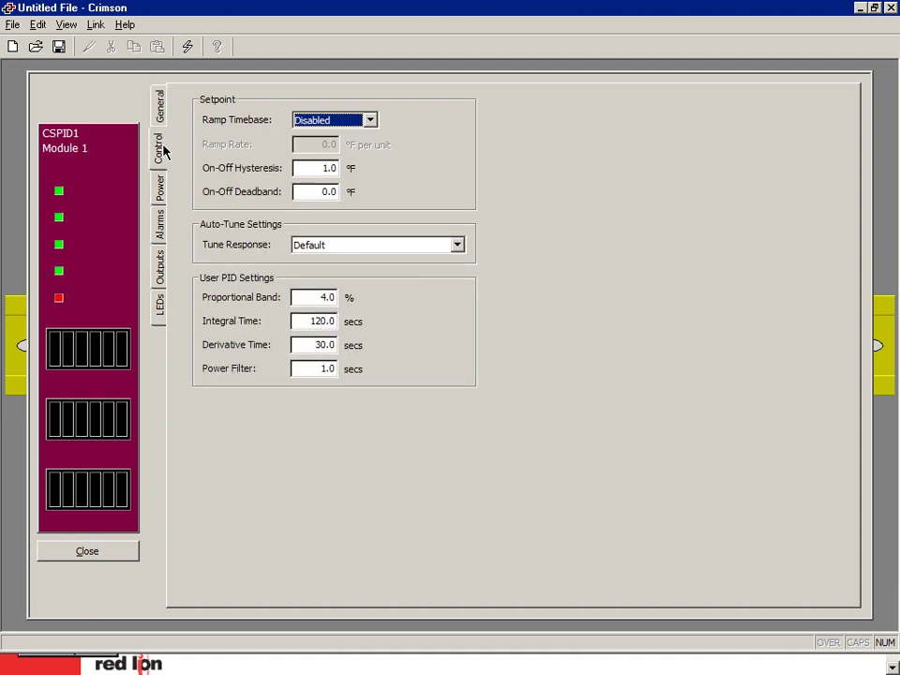
pyautogui.click(157, 193)
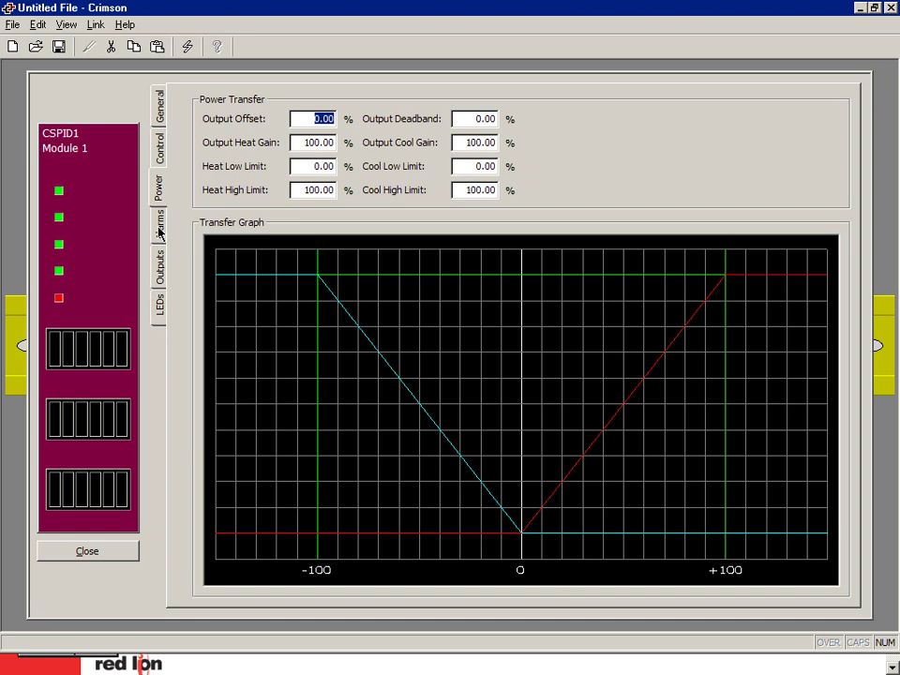
pyautogui.click(159, 232)
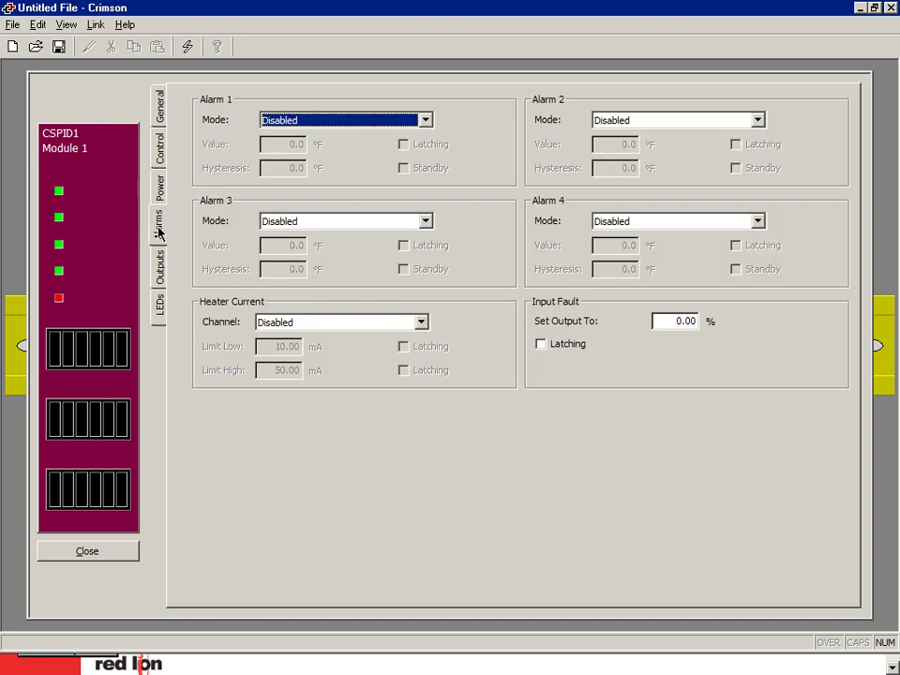
pyautogui.click(159, 268)
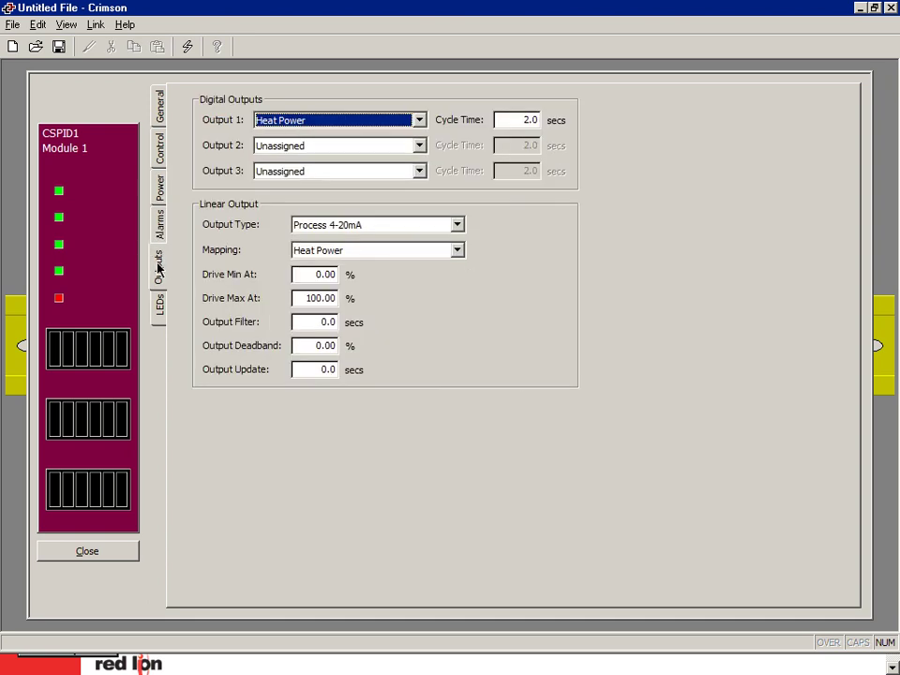
pyautogui.click(160, 312)
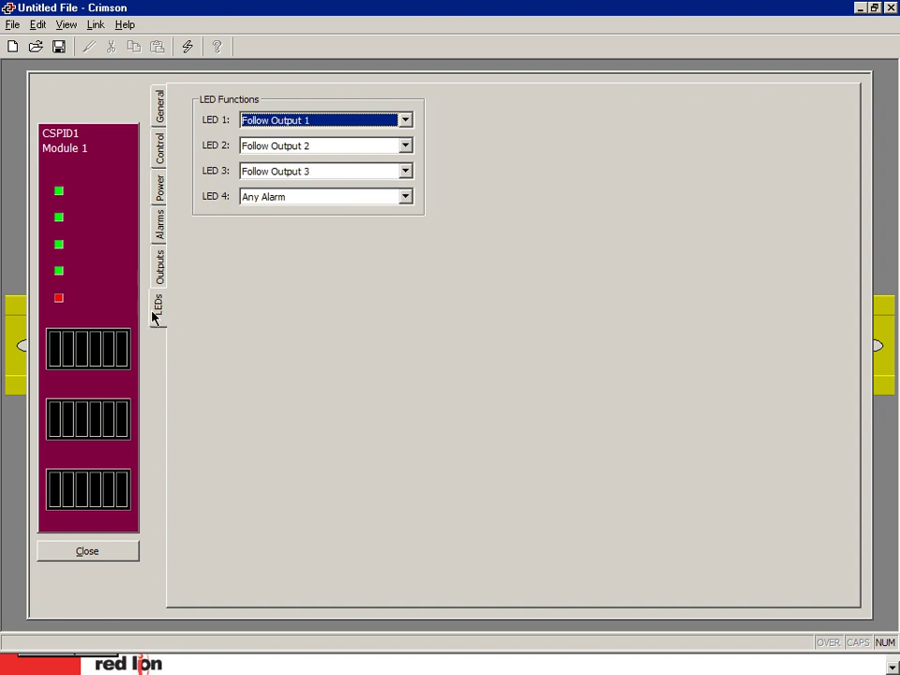
pyautogui.click(88, 551)
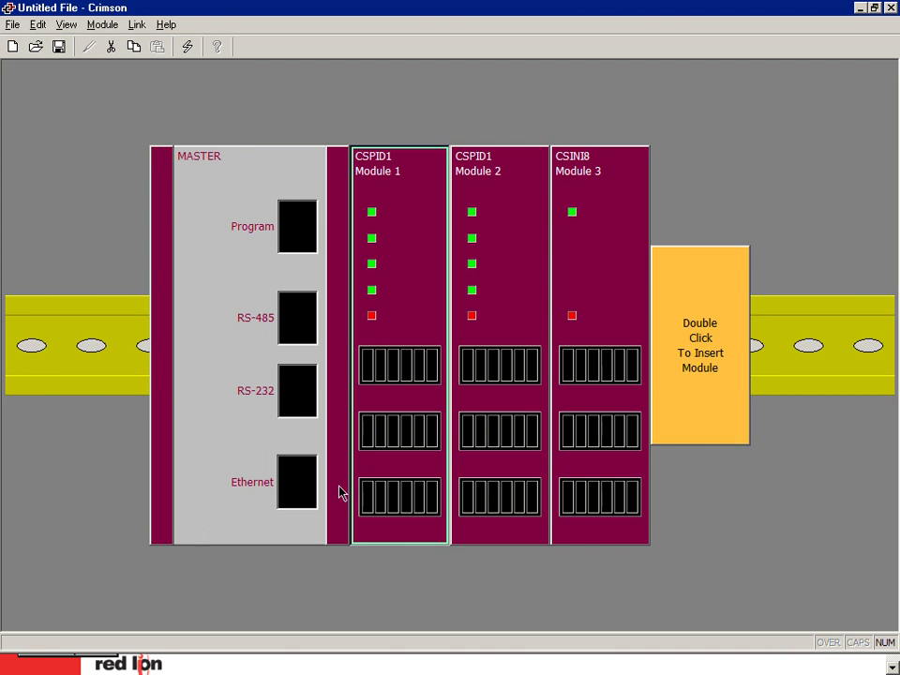
pyautogui.doubleClick(579, 294)
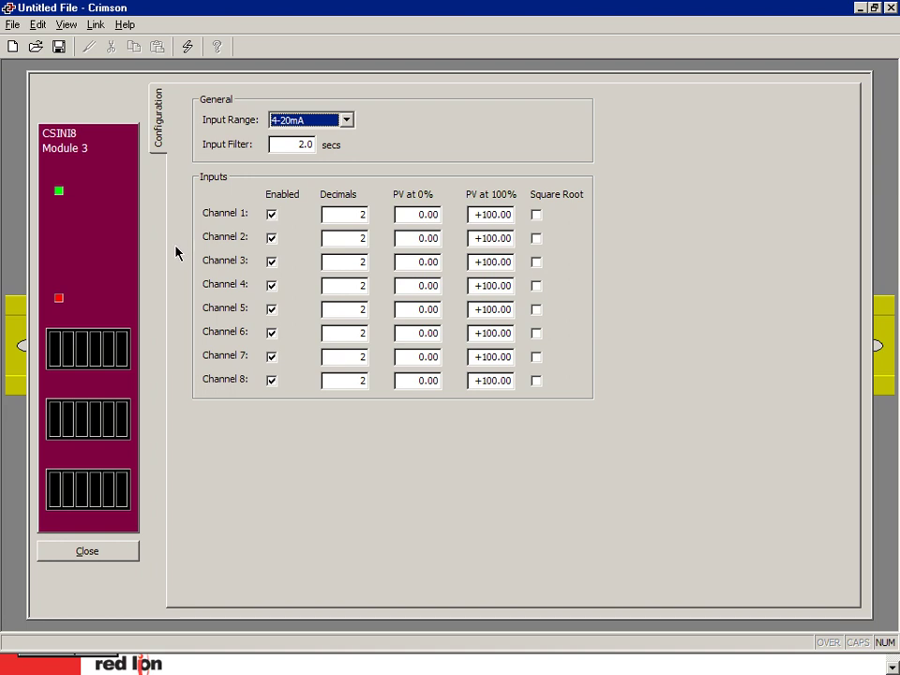
pyautogui.click(87, 553)
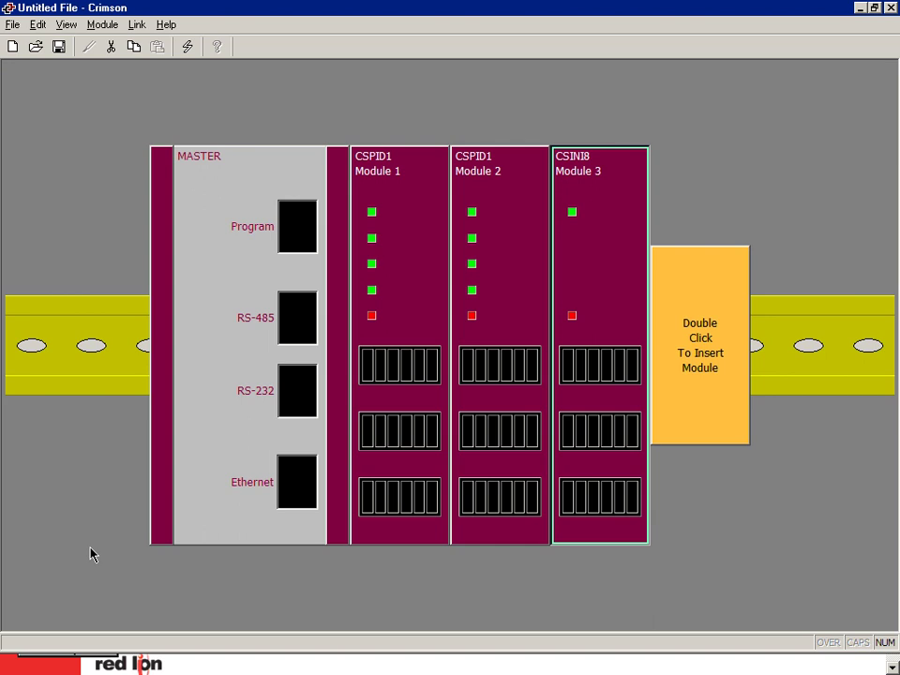
# Examine the list of PLC drivers available for the master's serial ports, keeping Modbus ASCII Slave selected.
pyautogui.doubleClick(291, 319)
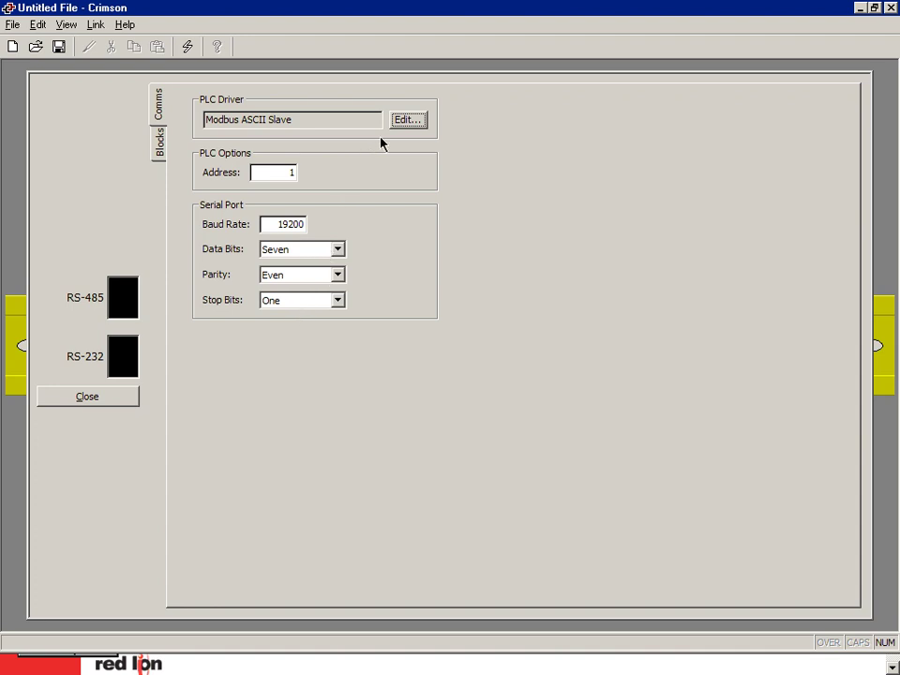
pyautogui.click(403, 121)
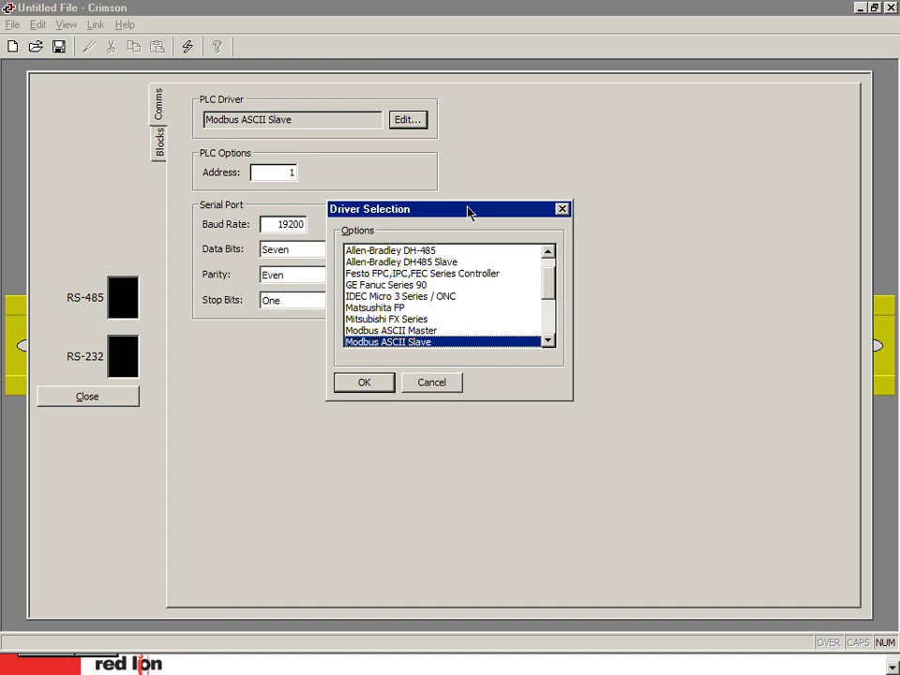
pyautogui.click(549, 342)
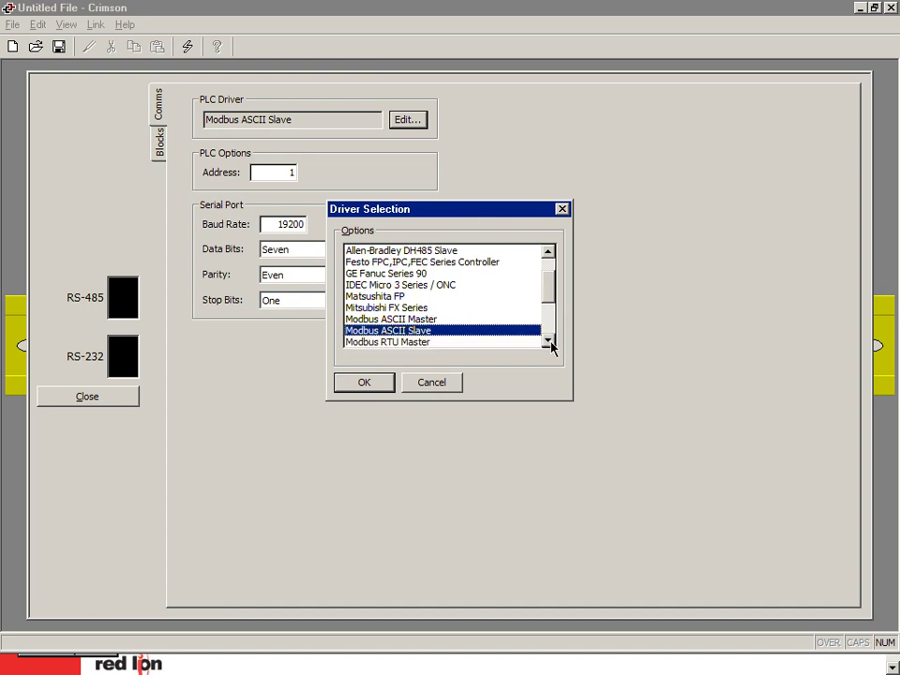
pyautogui.click(548, 343)
pyautogui.click(549, 342)
pyautogui.click(549, 342)
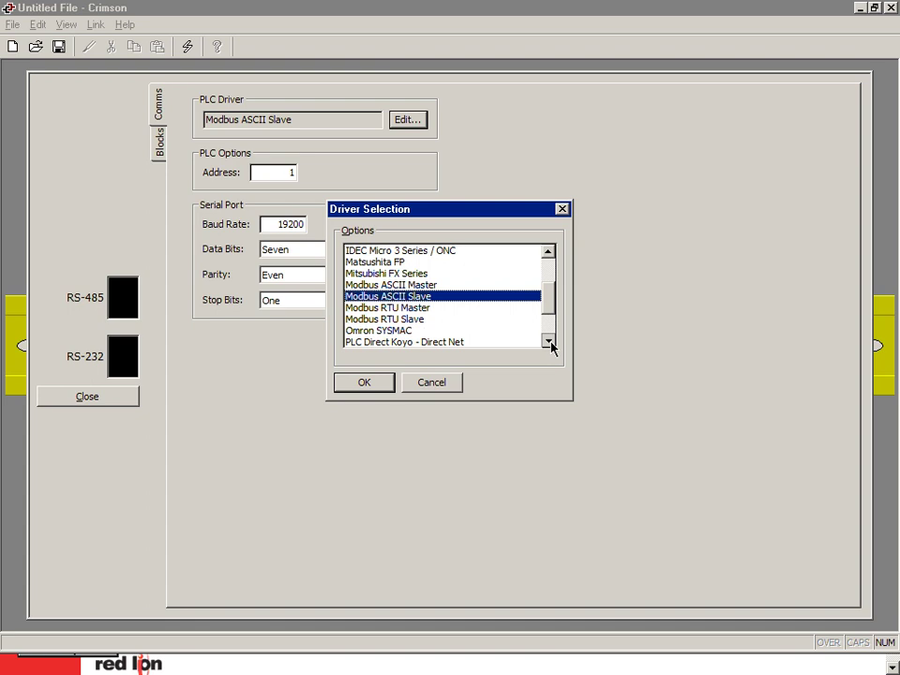
pyautogui.click(549, 342)
pyautogui.click(549, 342)
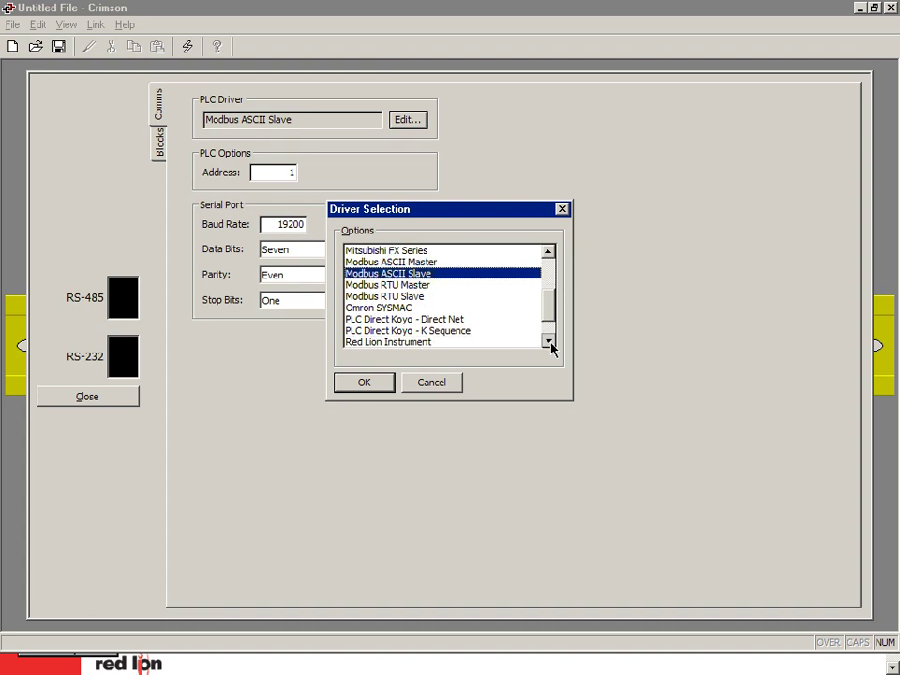
pyautogui.click(549, 342)
pyautogui.click(549, 342)
pyautogui.click(549, 343)
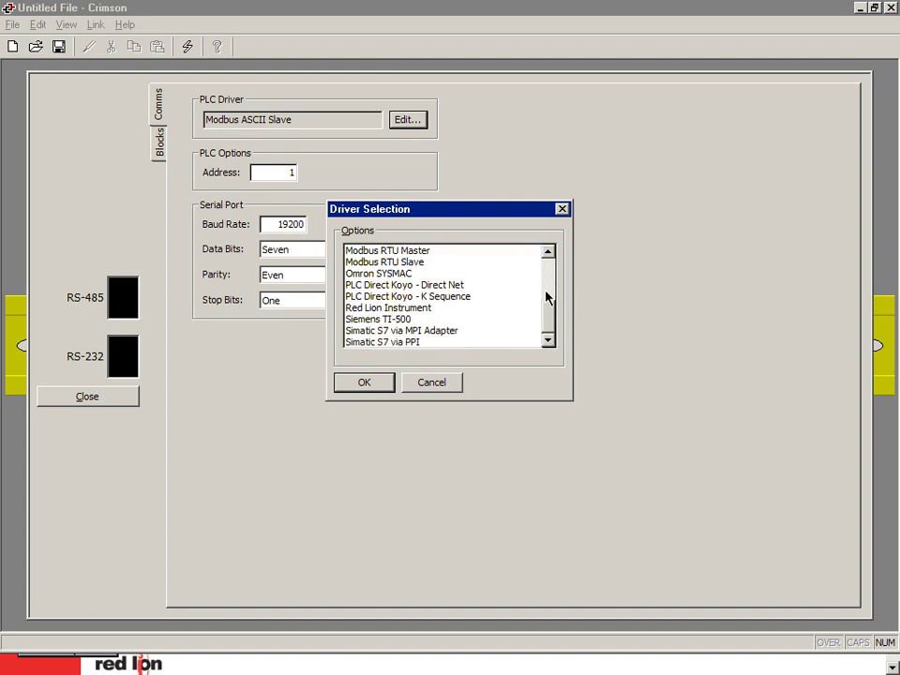
pyautogui.click(549, 252)
pyautogui.click(549, 252)
pyautogui.click(549, 252)
pyautogui.click(549, 252)
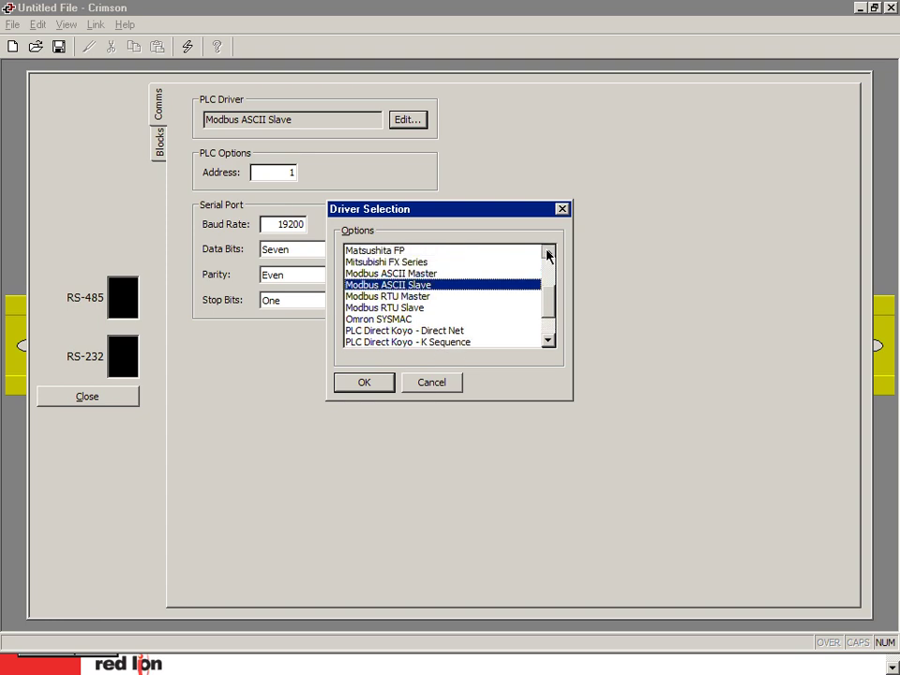
pyautogui.click(549, 251)
pyautogui.click(549, 251)
pyautogui.click(549, 251)
pyautogui.click(549, 254)
pyautogui.click(549, 253)
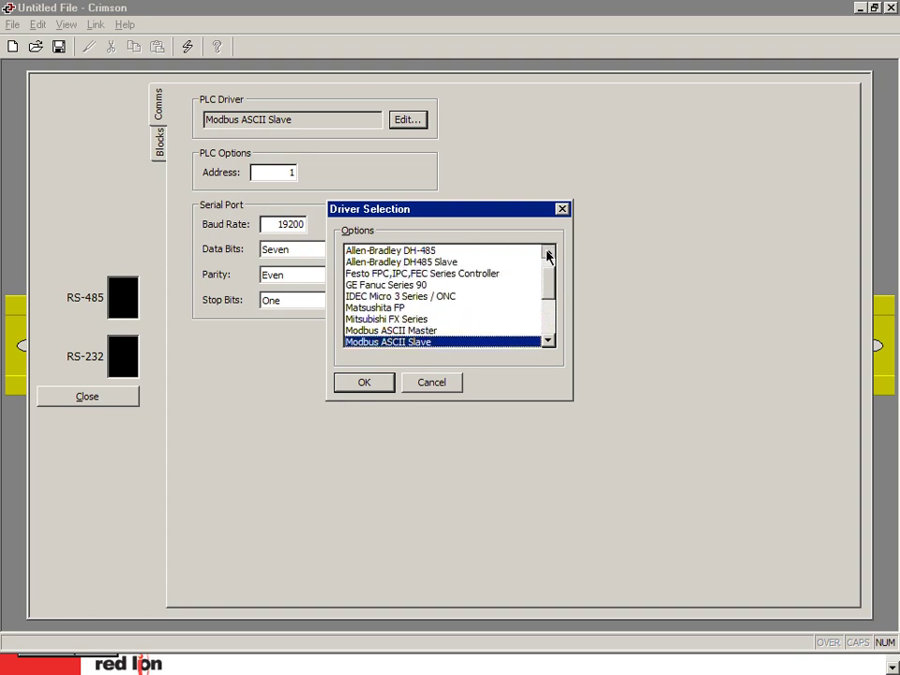
pyautogui.click(548, 254)
pyautogui.click(548, 254)
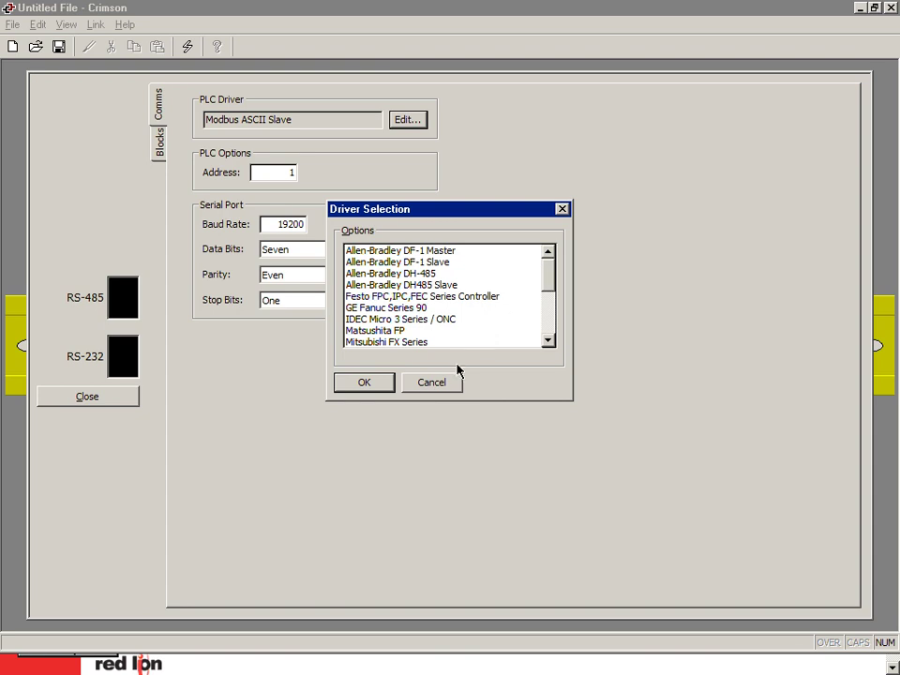
pyautogui.click(366, 385)
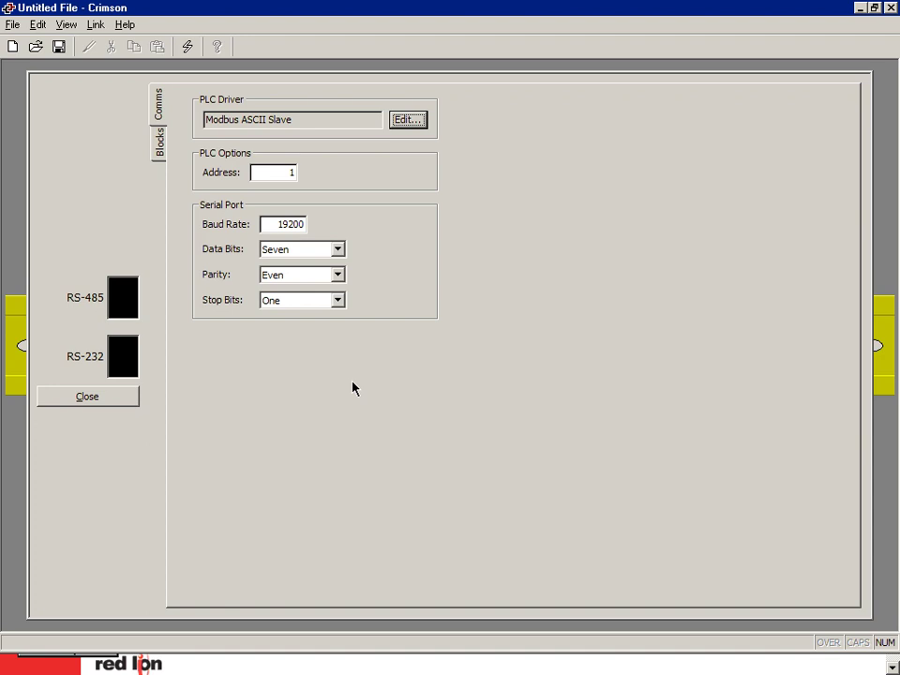
# Set the PLC address of communication Block A to 40001.
pyautogui.click(160, 146)
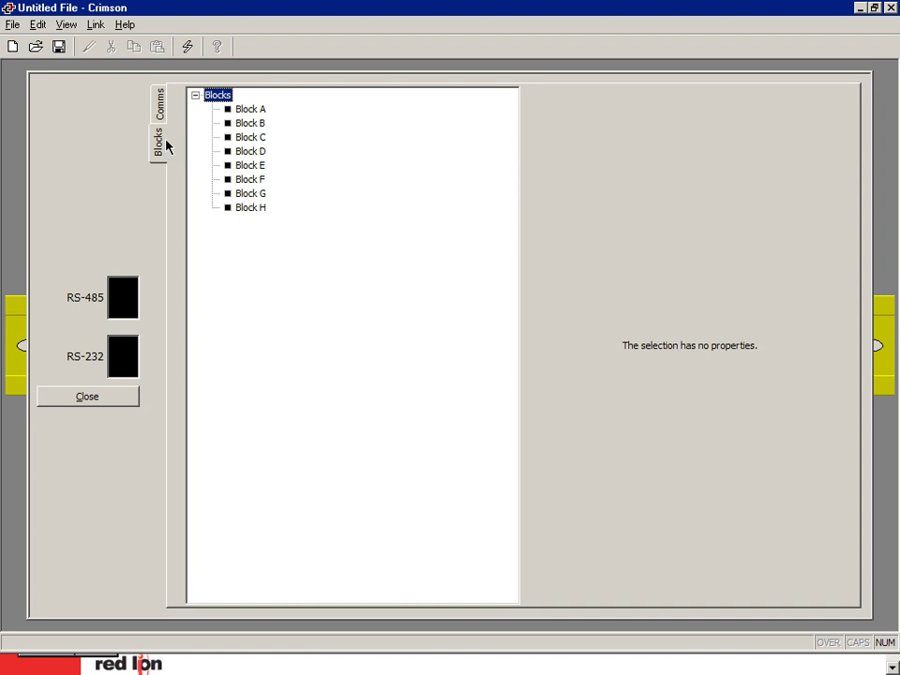
pyautogui.click(246, 113)
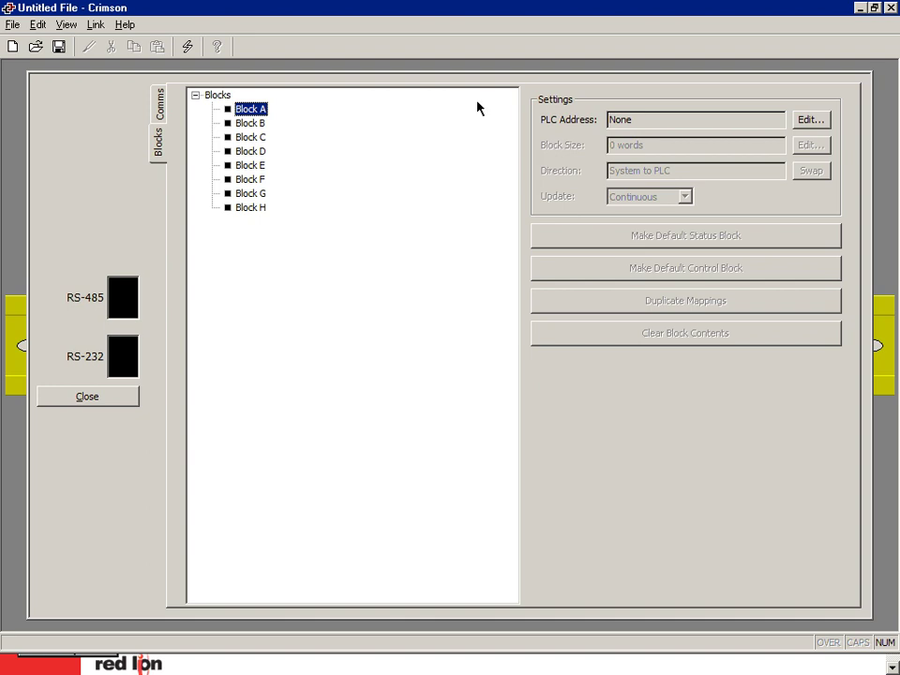
pyautogui.click(810, 120)
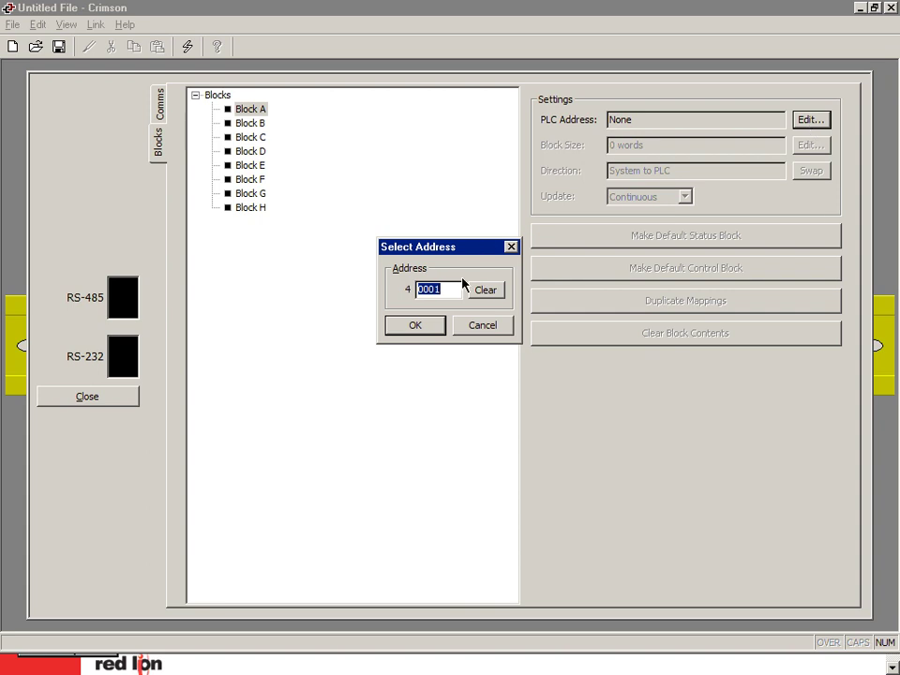
pyautogui.click(417, 328)
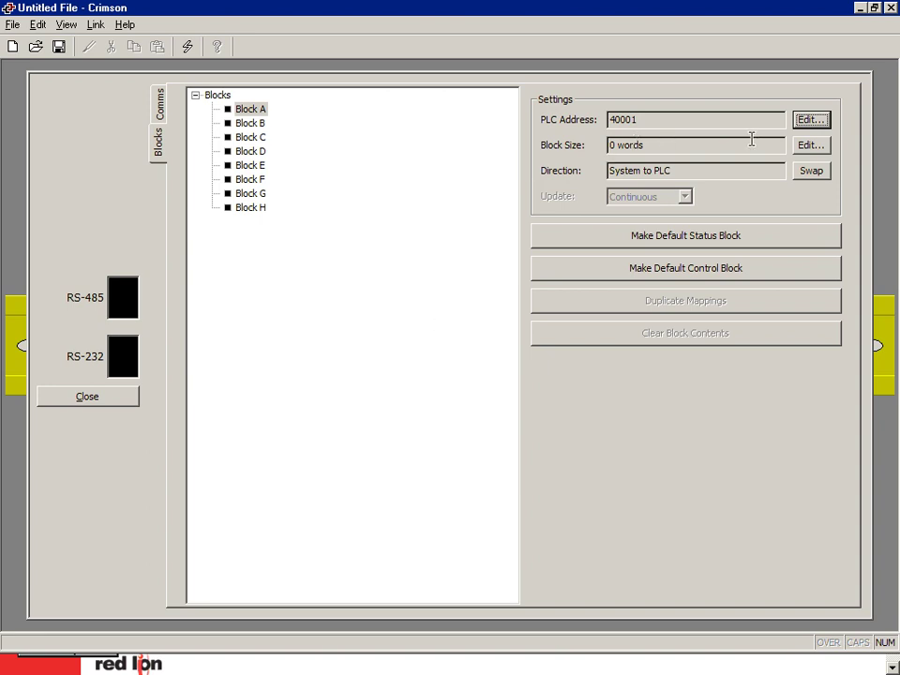
# Set the block size of Block A to 5 words.
pyautogui.click(810, 145)
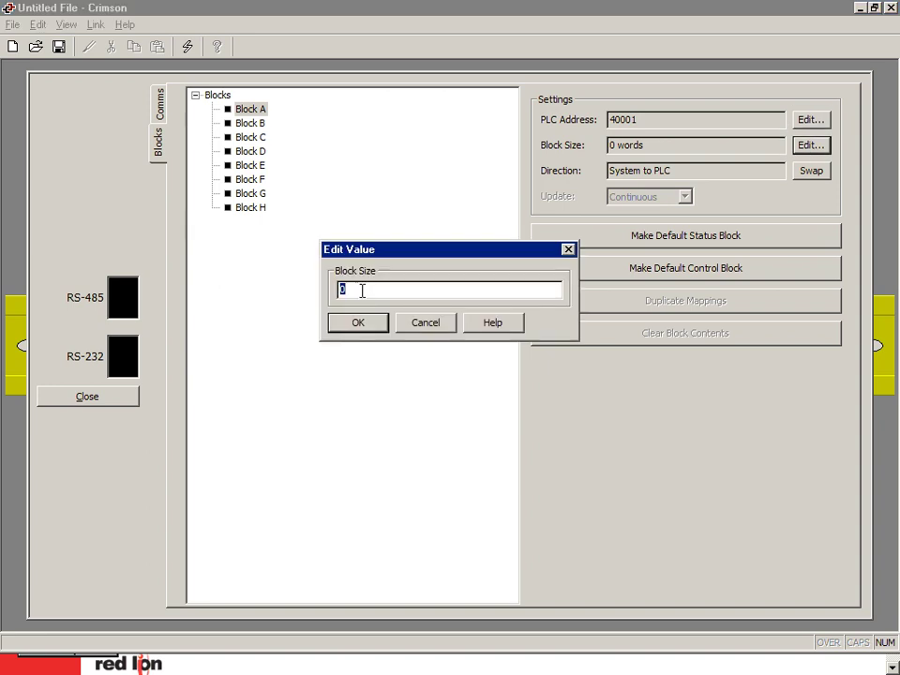
pyautogui.click(347, 292)
pyautogui.moveTo(346, 294); pyautogui.dragTo(338, 300)
pyautogui.write('5')
pyautogui.click(361, 326)
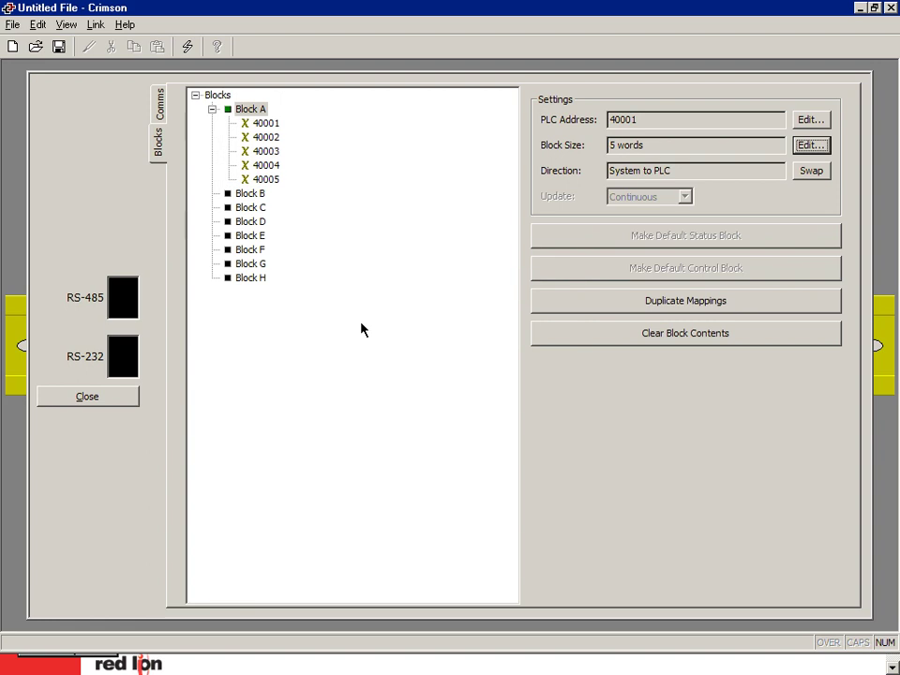
# Map Module 1's loop status value PV to register 40003 in Block A.
pyautogui.click(267, 152)
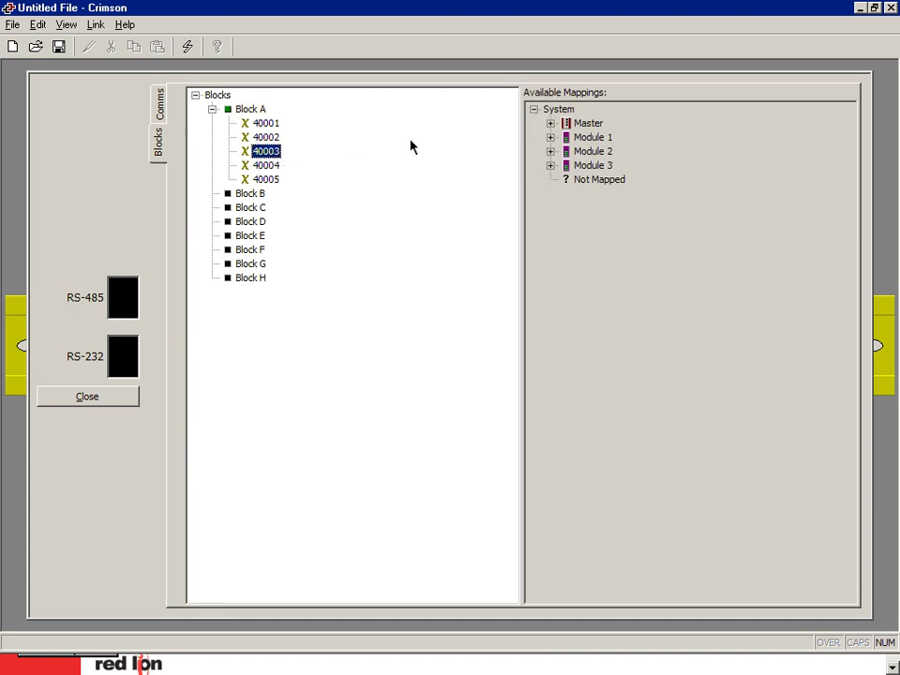
pyautogui.click(552, 138)
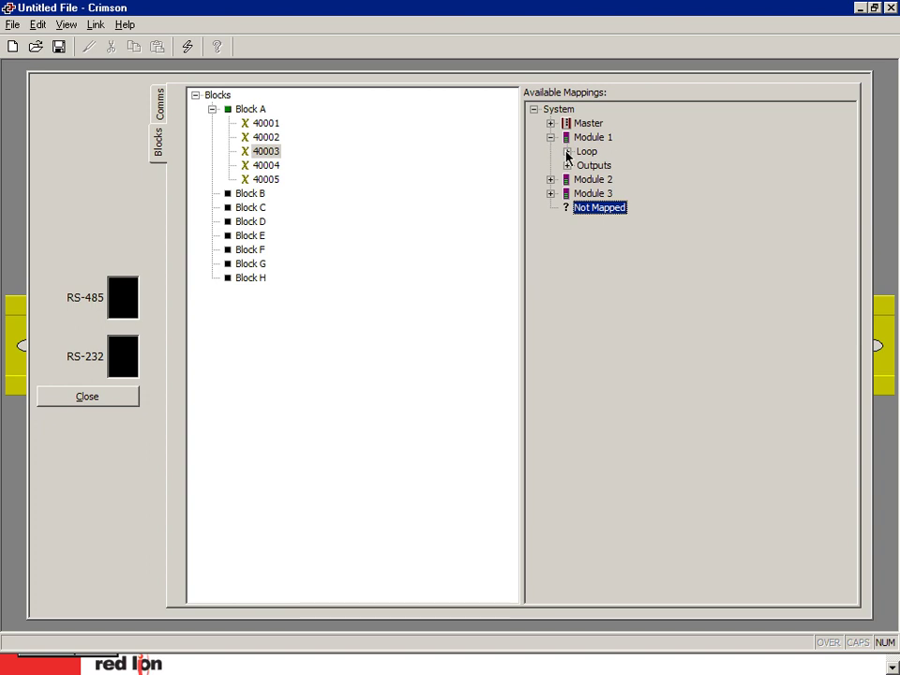
pyautogui.click(568, 152)
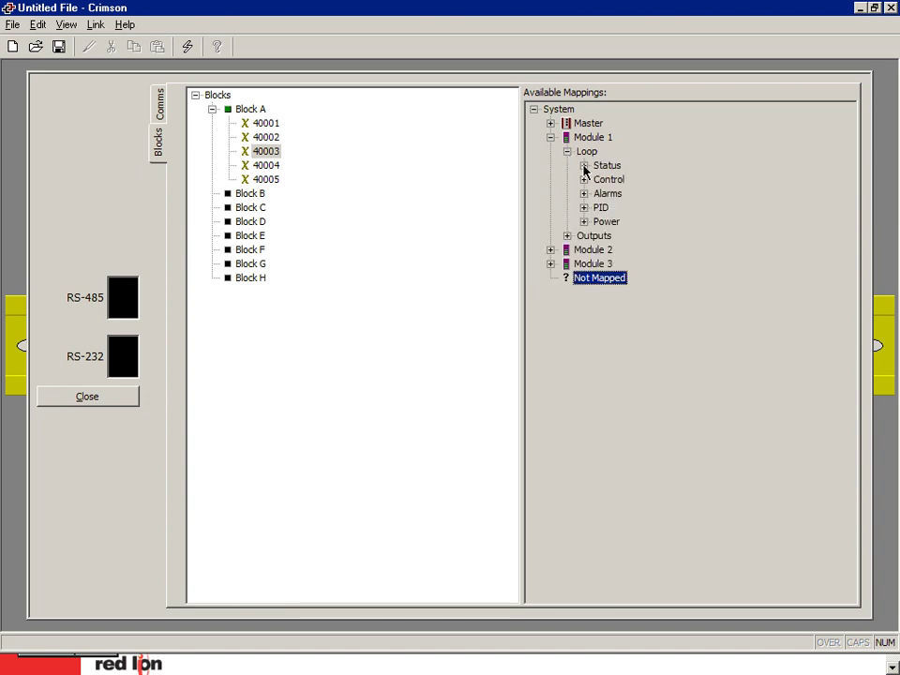
pyautogui.click(583, 166)
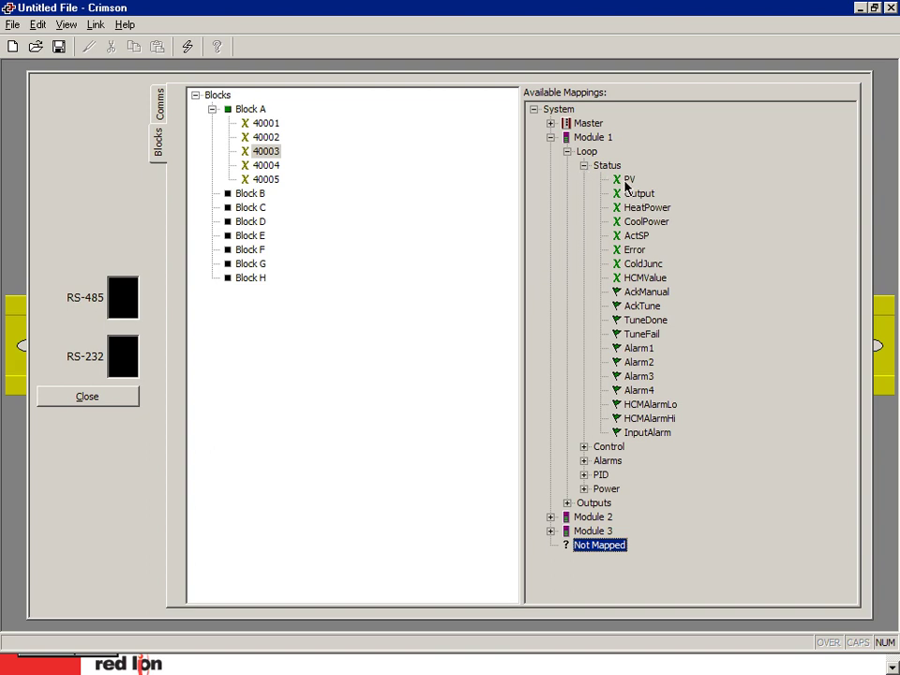
pyautogui.click(629, 180)
pyautogui.moveTo(627, 181); pyautogui.dragTo(307, 161)
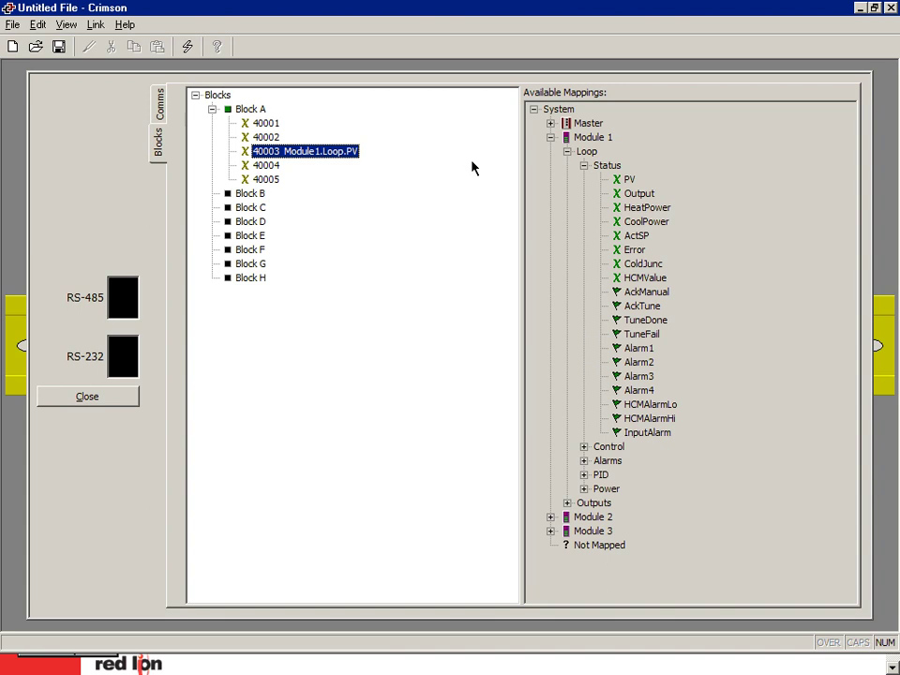
# Map Module 1's loop Output to register 40004 and ActSP to 40005, and close the serial port settings.
pyautogui.moveTo(638, 193); pyautogui.dragTo(320, 172)
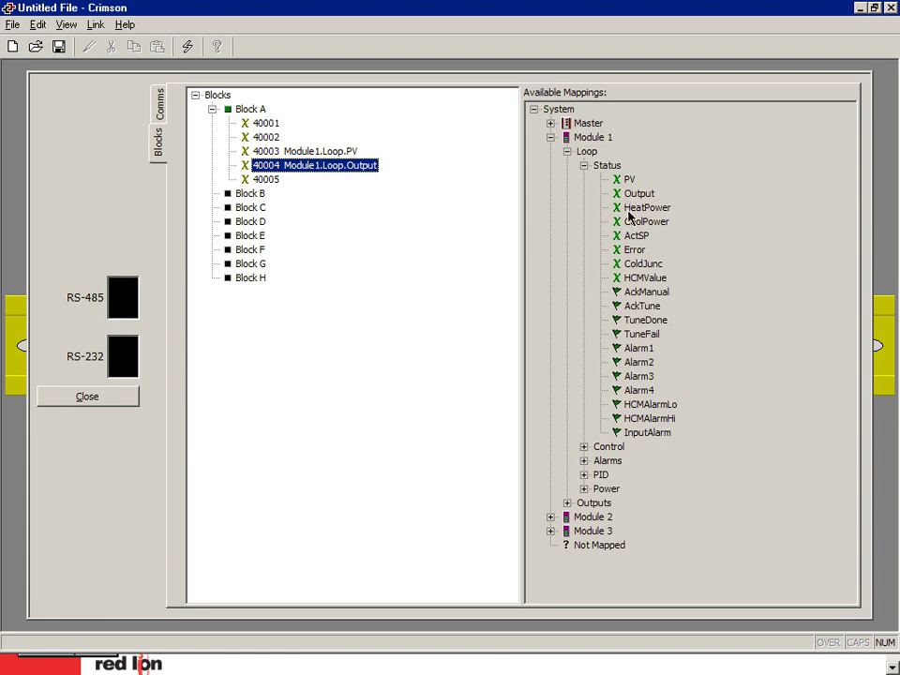
pyautogui.click(631, 237)
pyautogui.moveTo(632, 237); pyautogui.dragTo(319, 185)
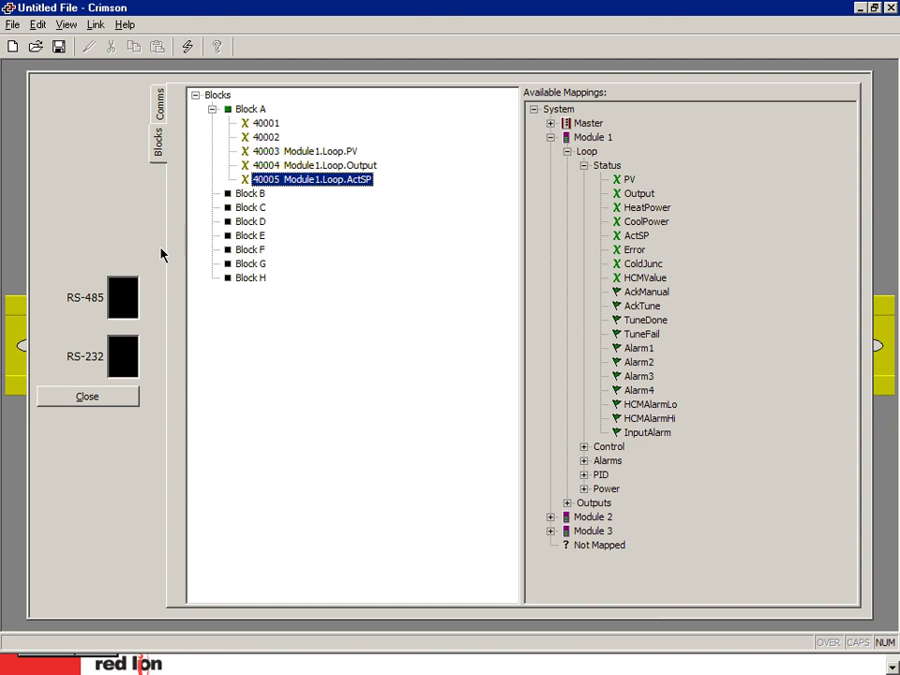
pyautogui.click(87, 398)
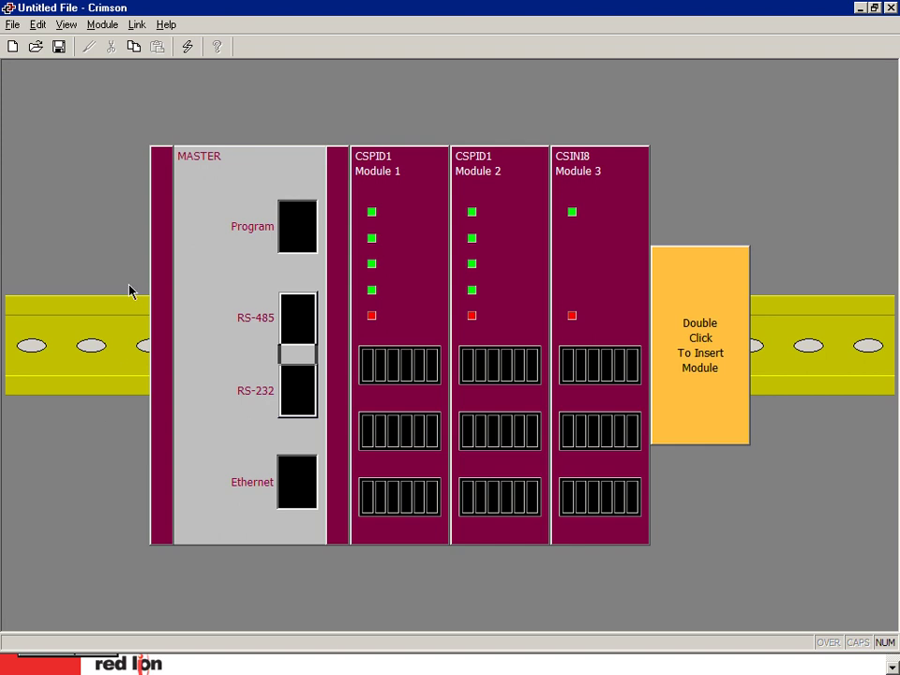
pyautogui.click(137, 26)
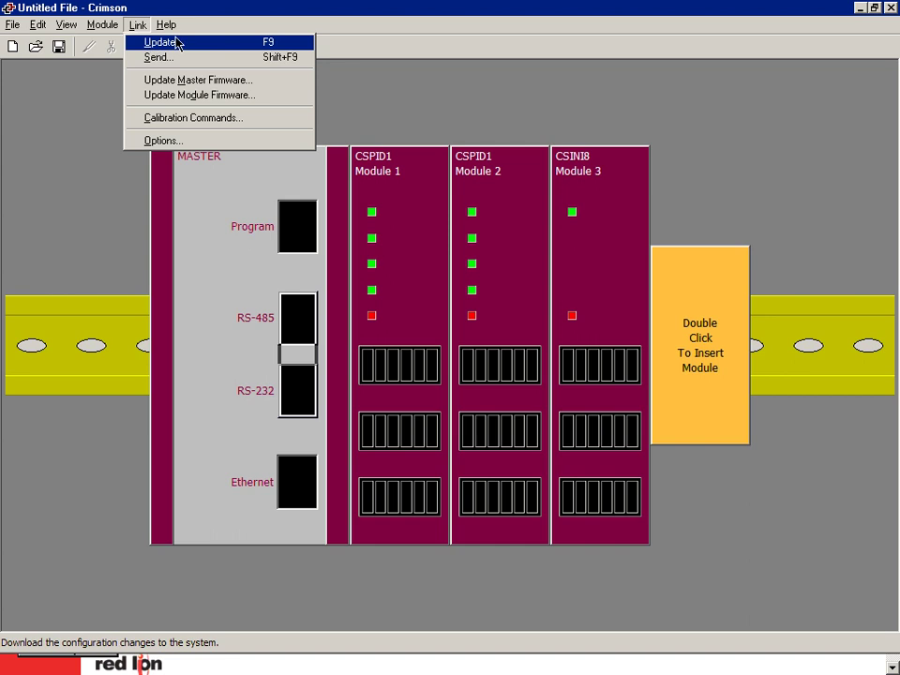
pyautogui.click(217, 11)
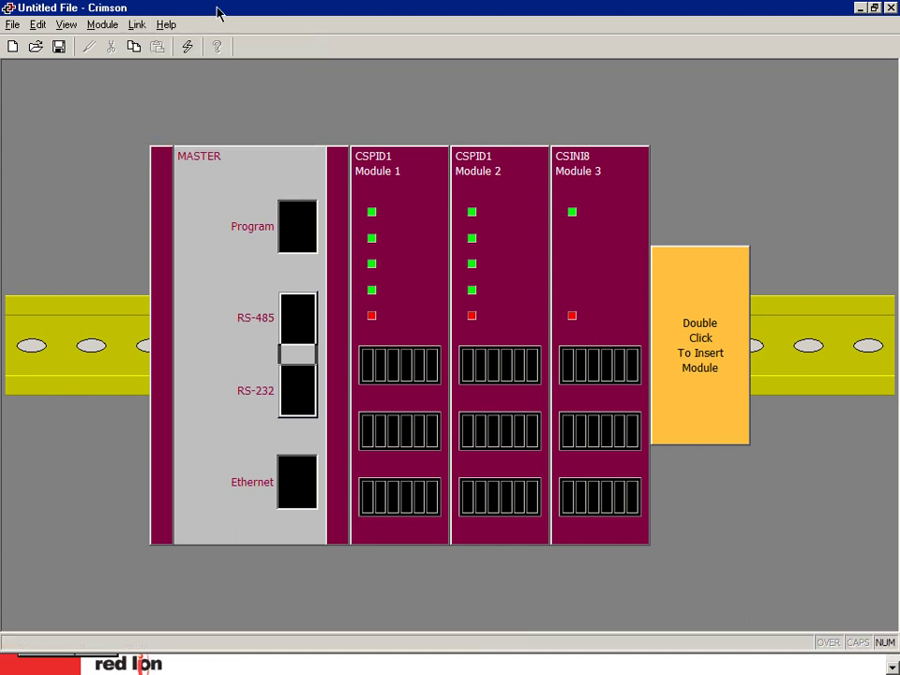